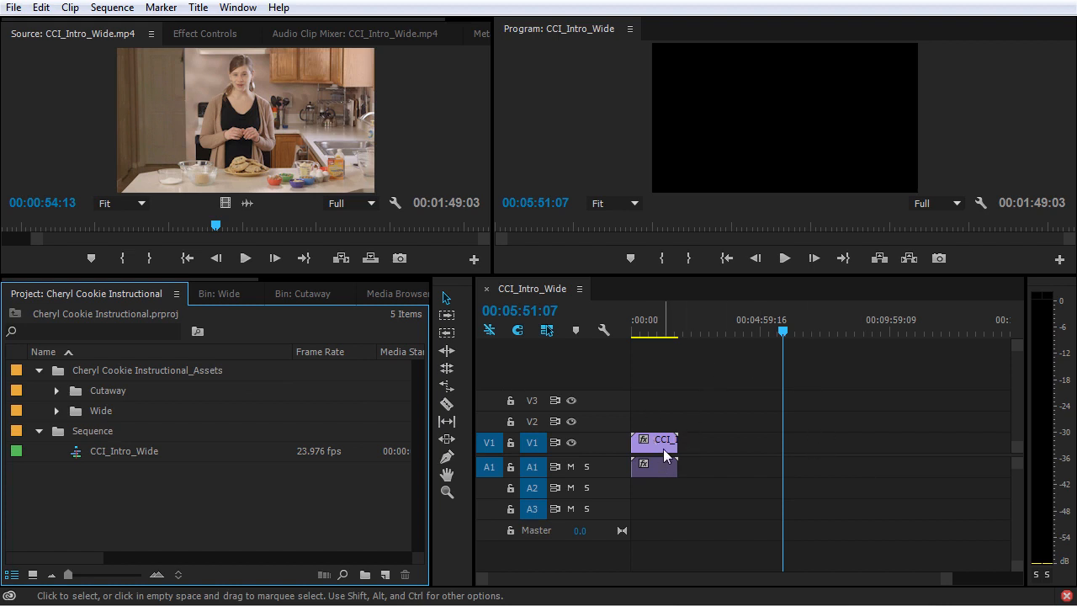
Move the CCI_Intro_Wide sequence playhead onto the clip at about 00:01:12:02 and magnify the timeline so the clip fills most of it
click(668, 325)
drag(668, 326, 661, 325)
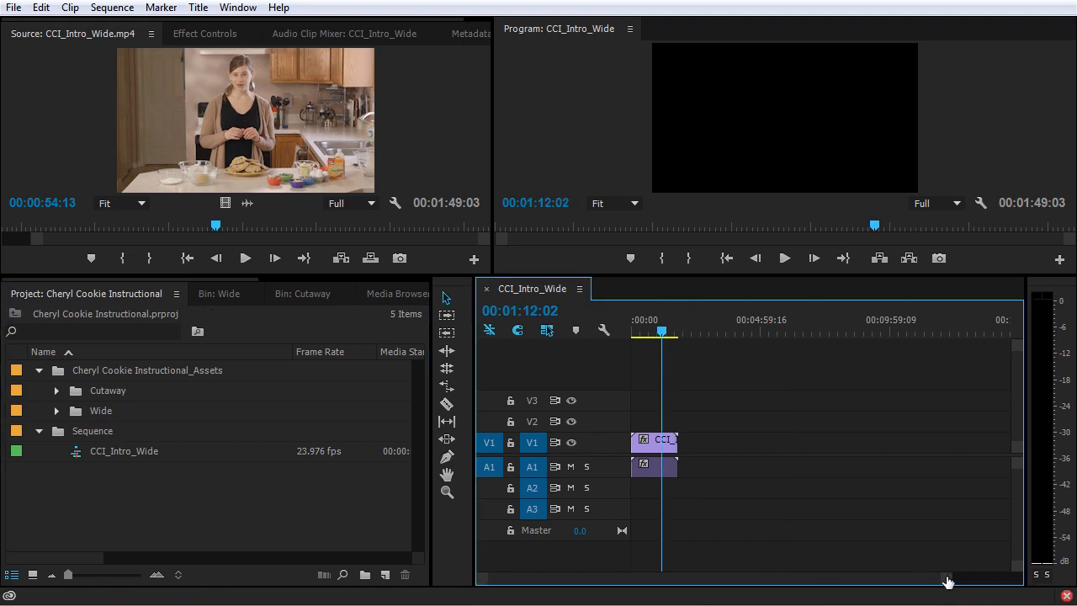
drag(947, 580, 871, 580)
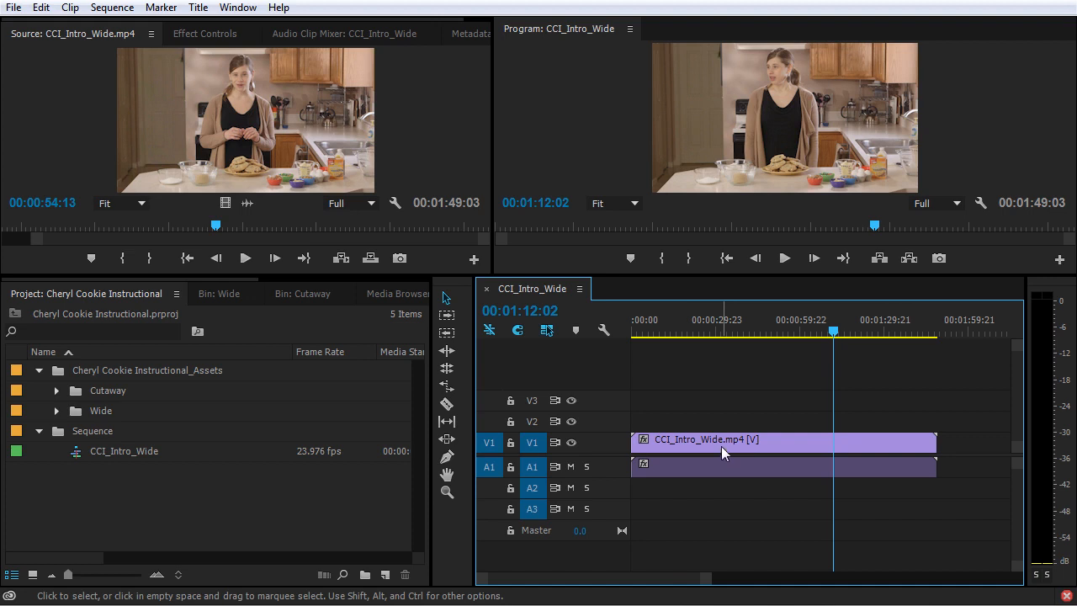
Open CCI_Intro_Wide.mp4 from the Wide bin in an enlarged Source monitor and play its first 12 seconds or so
click(56, 411)
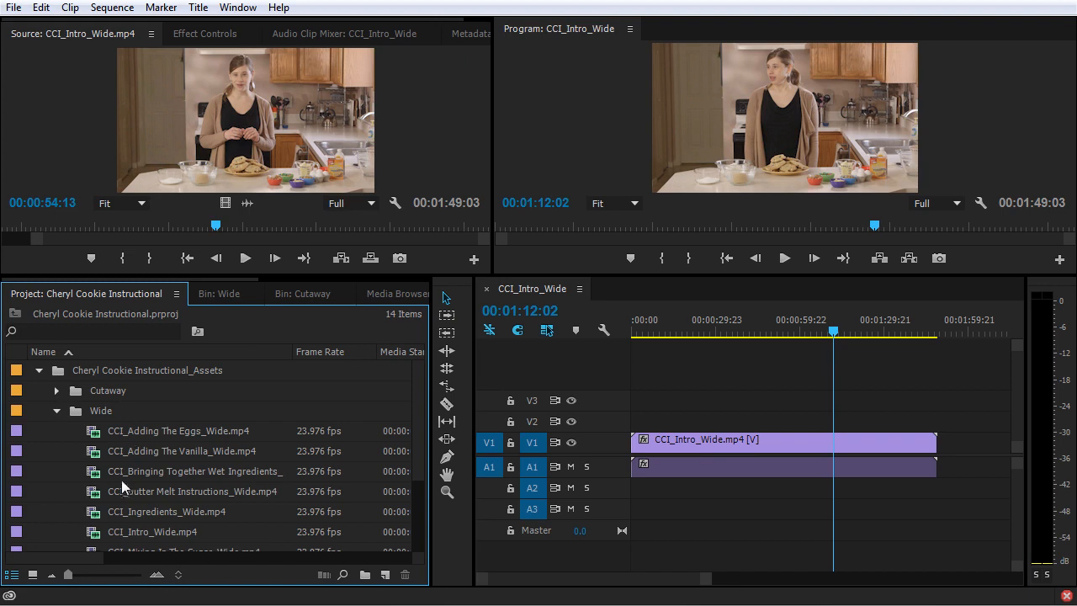
scroll(95, 474, down, 1)
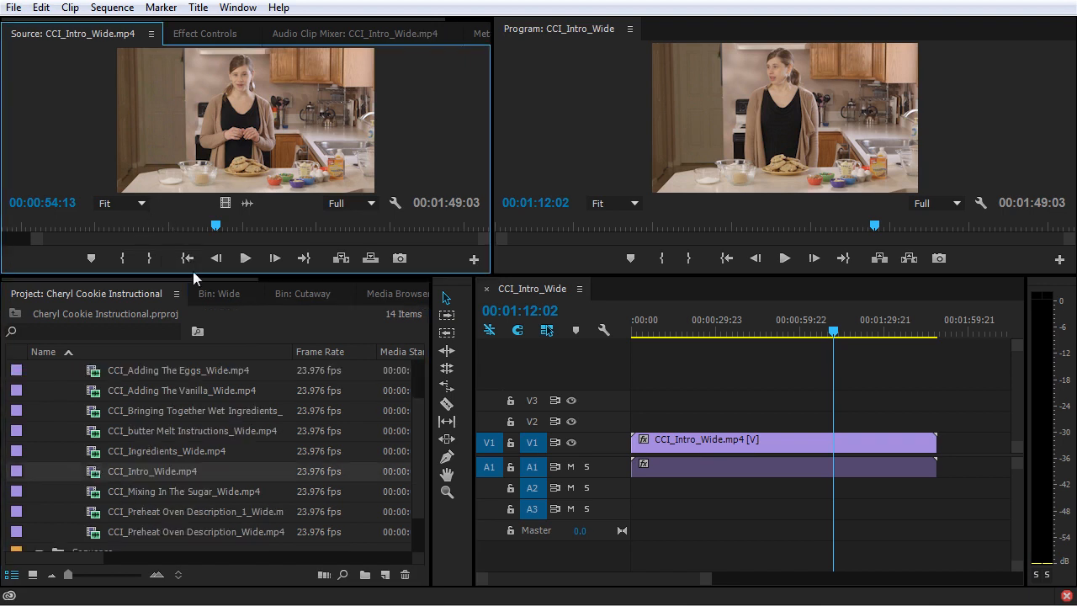
drag(194, 275, 3, 378)
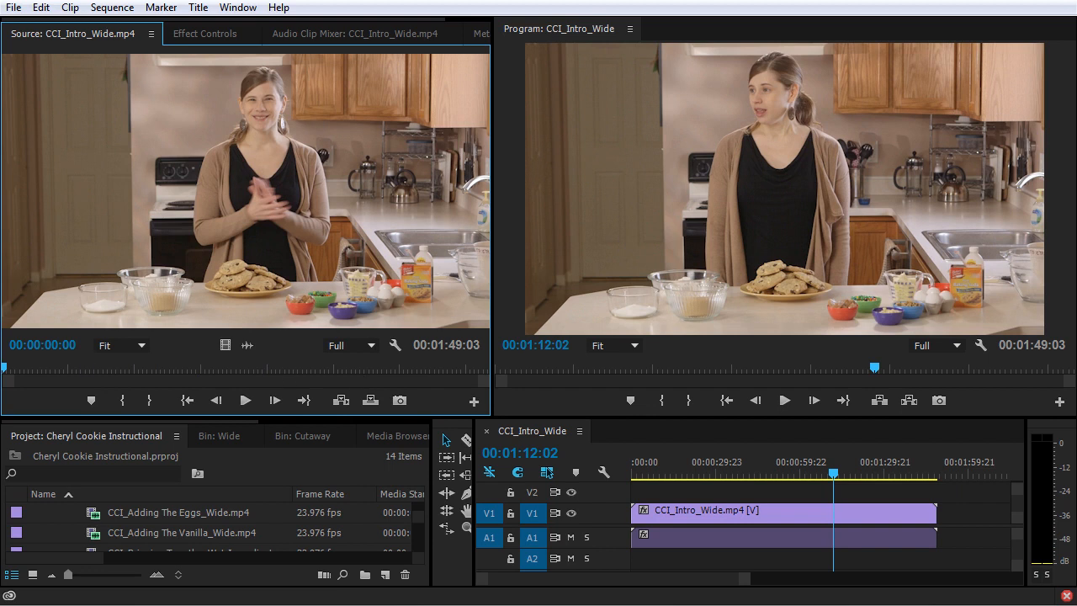
key(space)
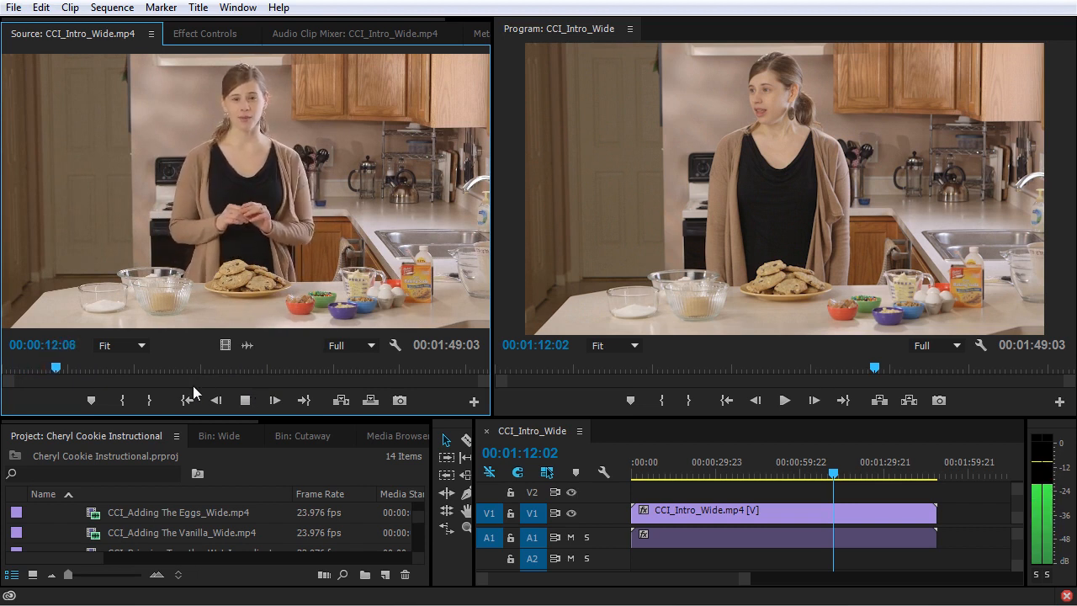
key(space)
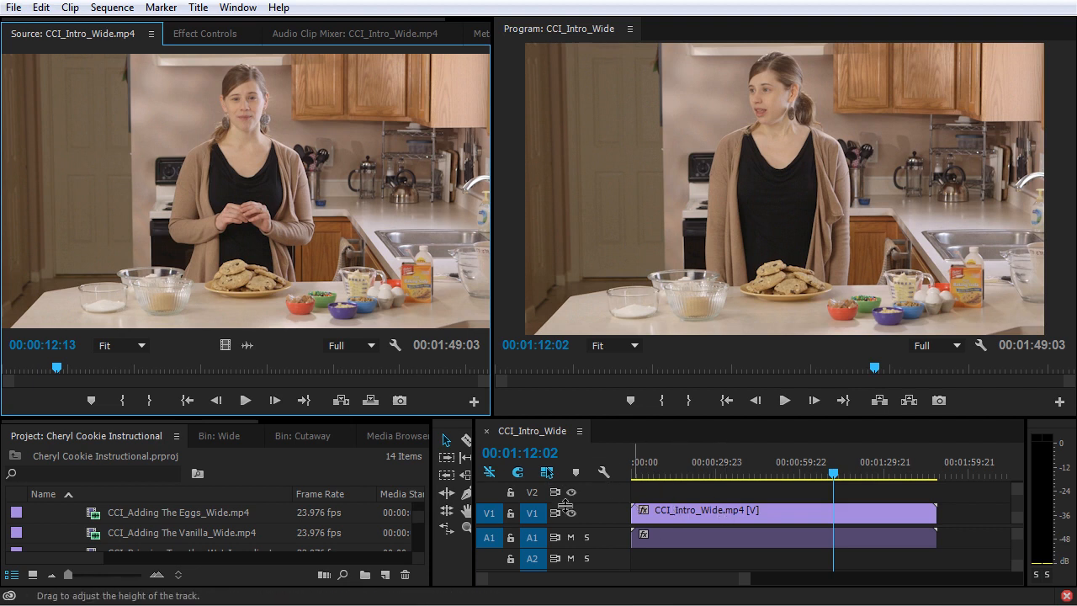
Mark an In point at about 00:00:04:19 on CCI_Intro_Wide.mp4 in the Source monitor
click(968, 510)
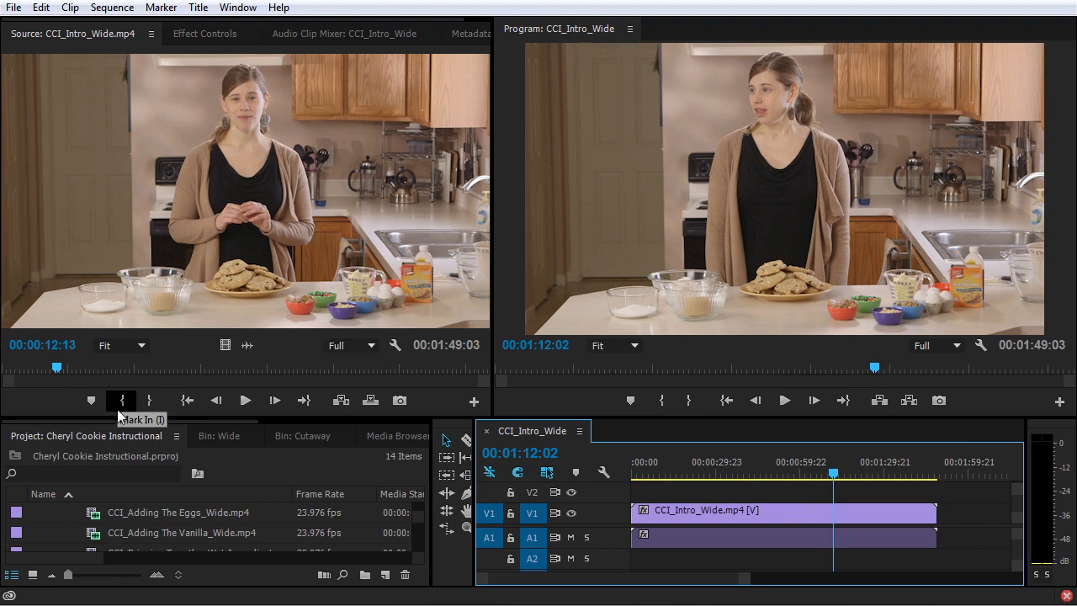
click(45, 370)
click(19, 370)
key(space)
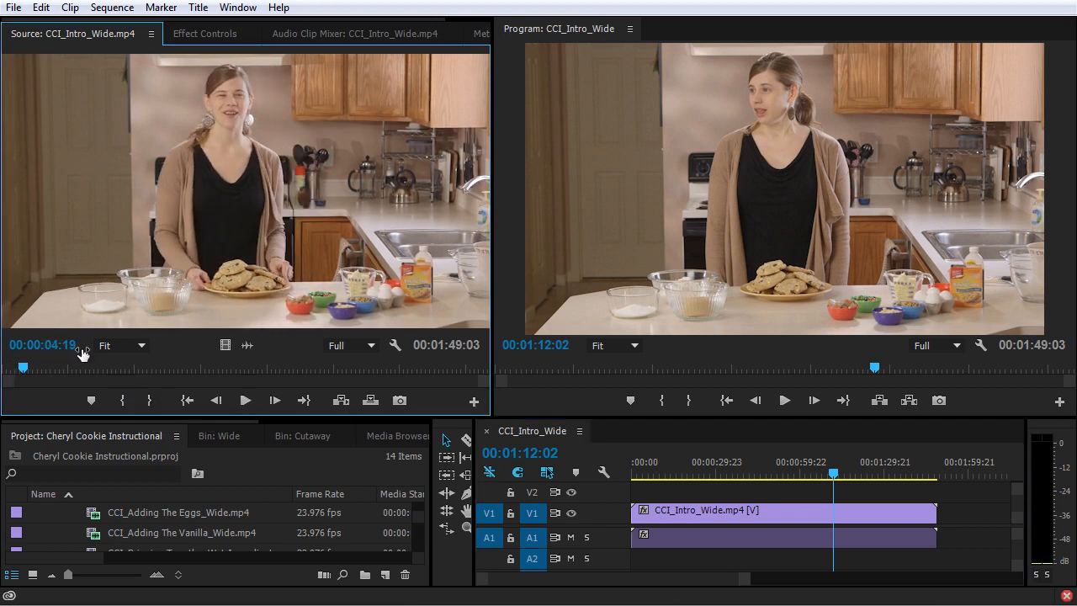
click(124, 402)
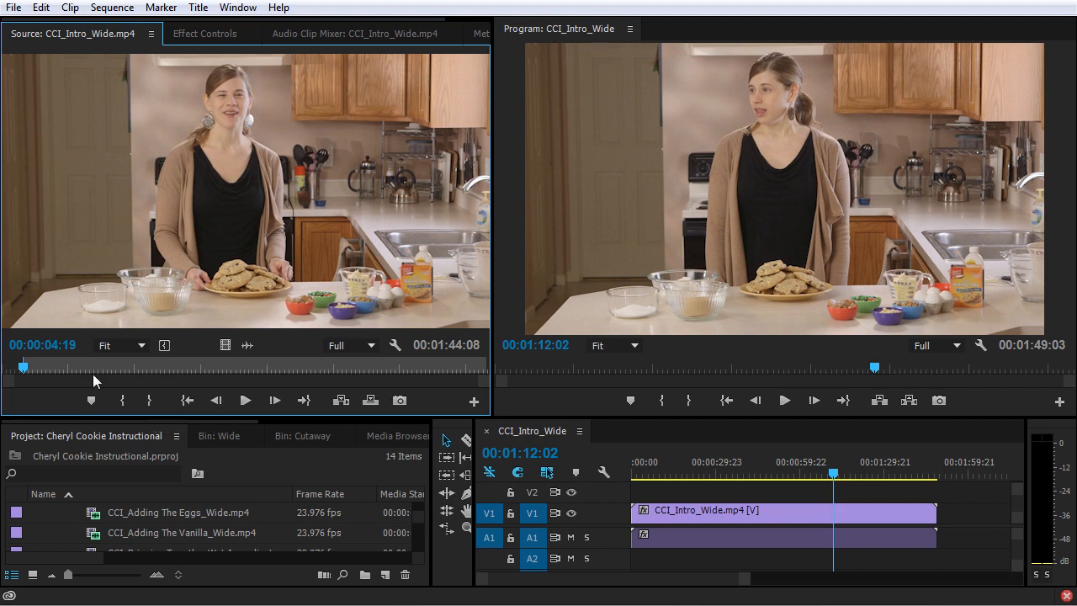
Review the source footage around the cookie plate and mark an Out point at about 00:00:26:13 on CCI_Intro_Wide.mp4
key(space)
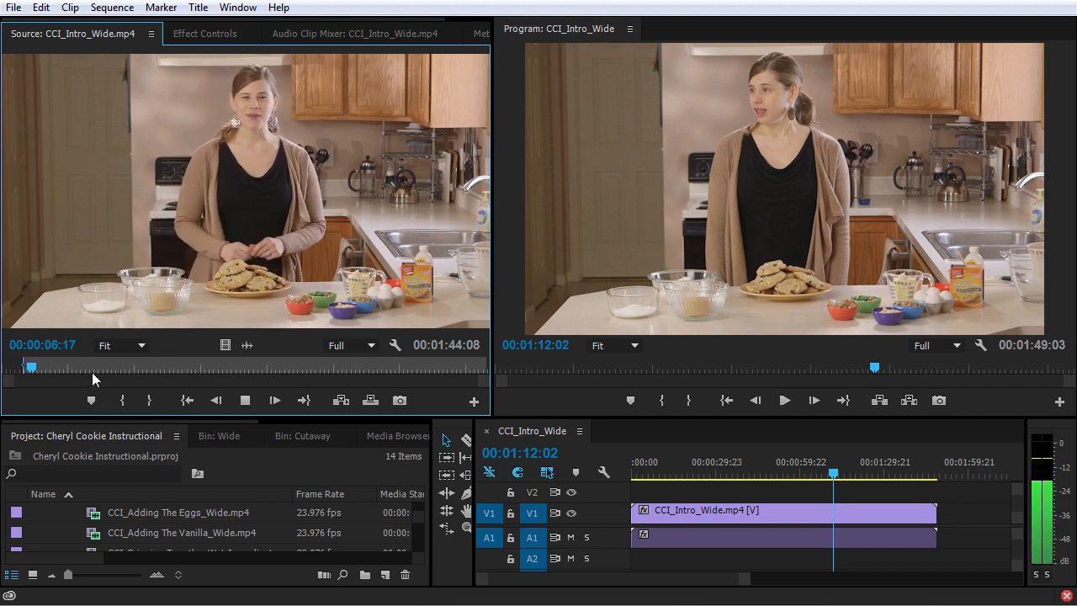
key(space)
drag(37, 365, 108, 368)
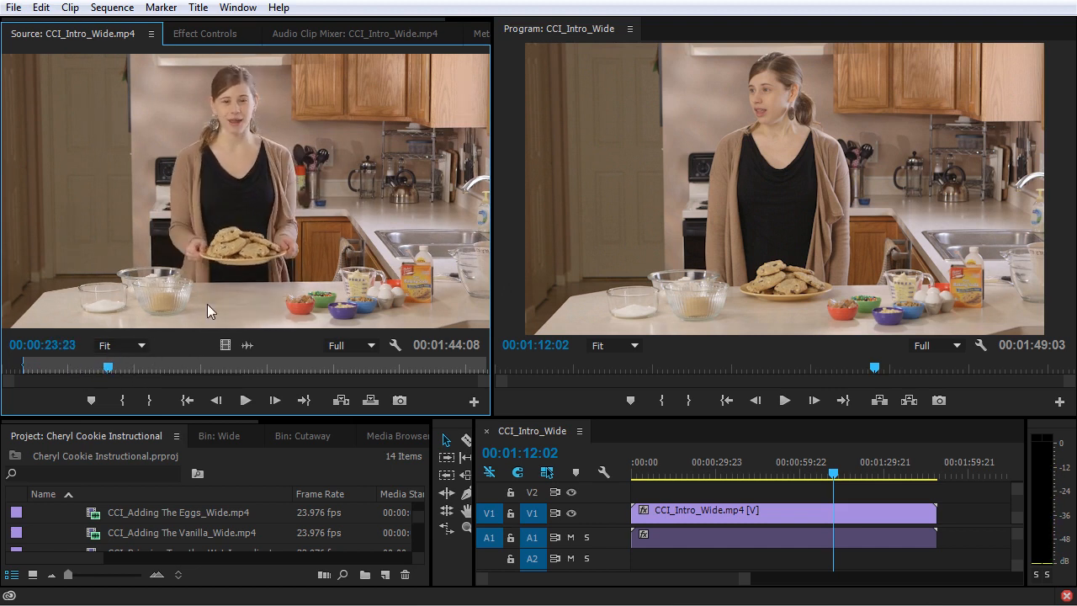
key(space)
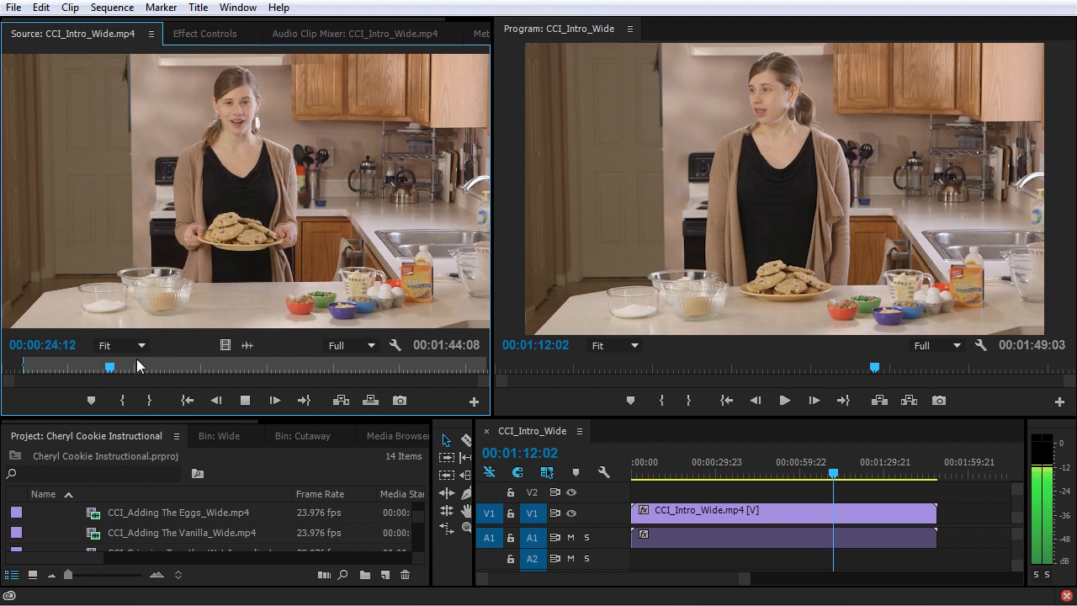
click(81, 367)
key(space)
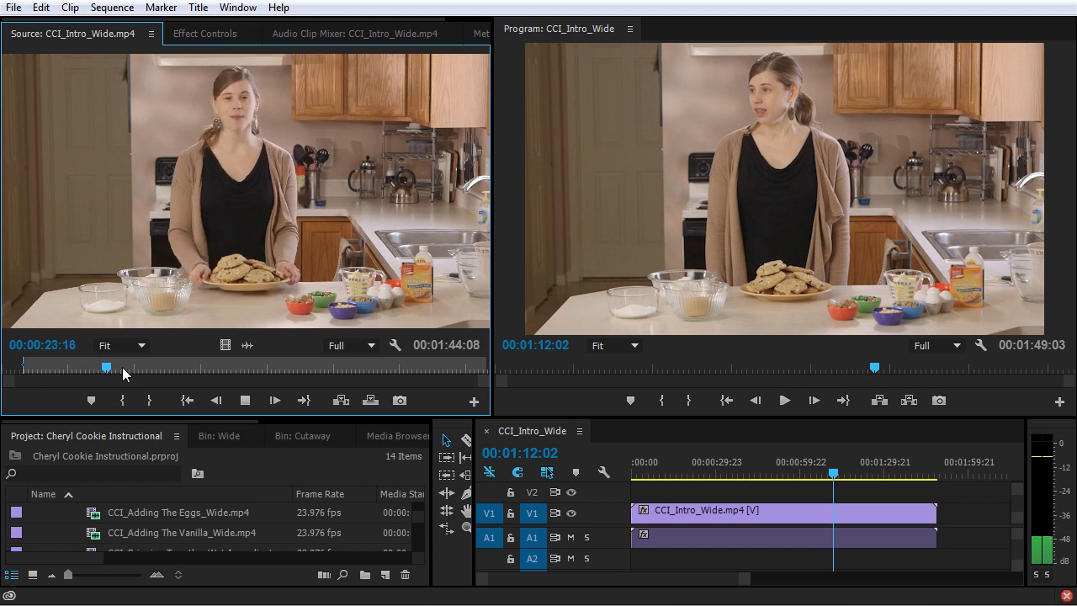
click(153, 402)
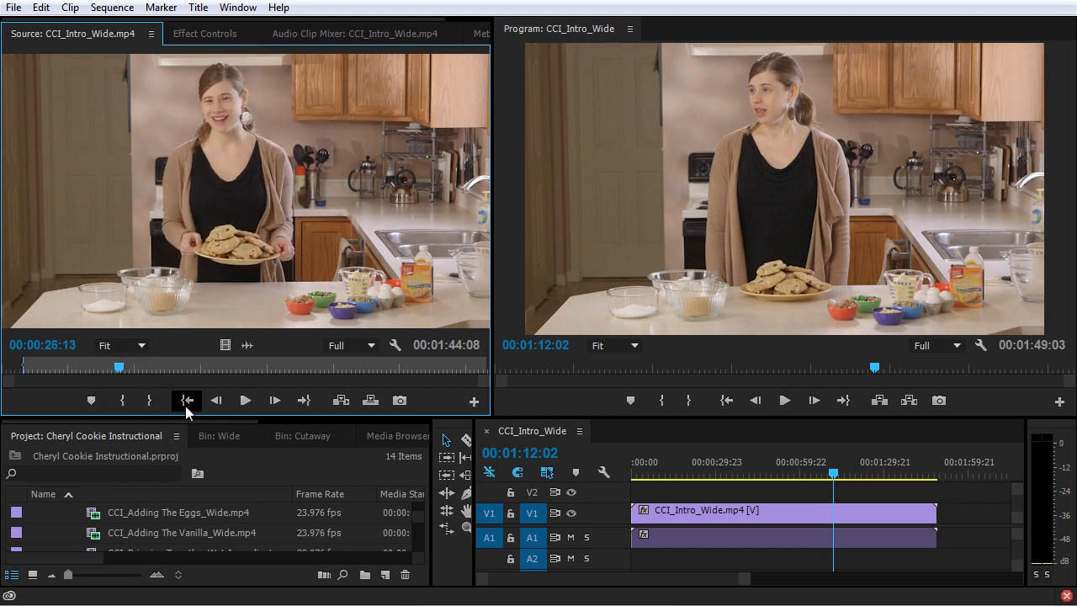
click(151, 402)
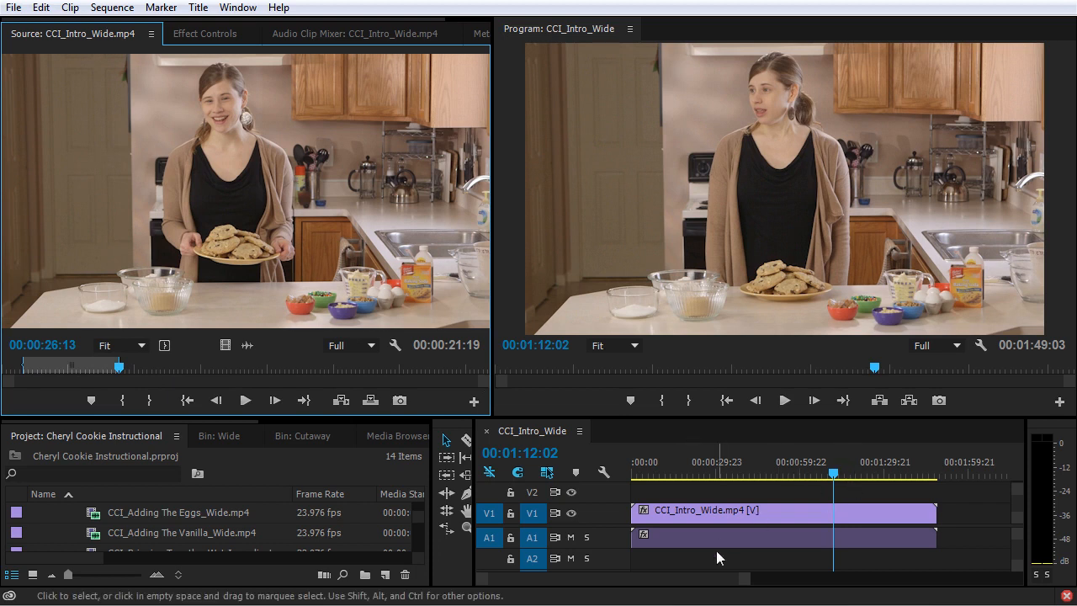
Place the marked CCI_Intro_Wide.mp4 excerpt on V1 and A1 just after the full clip, leaving a small gap, and move the playhead onto it
drag(747, 579, 865, 580)
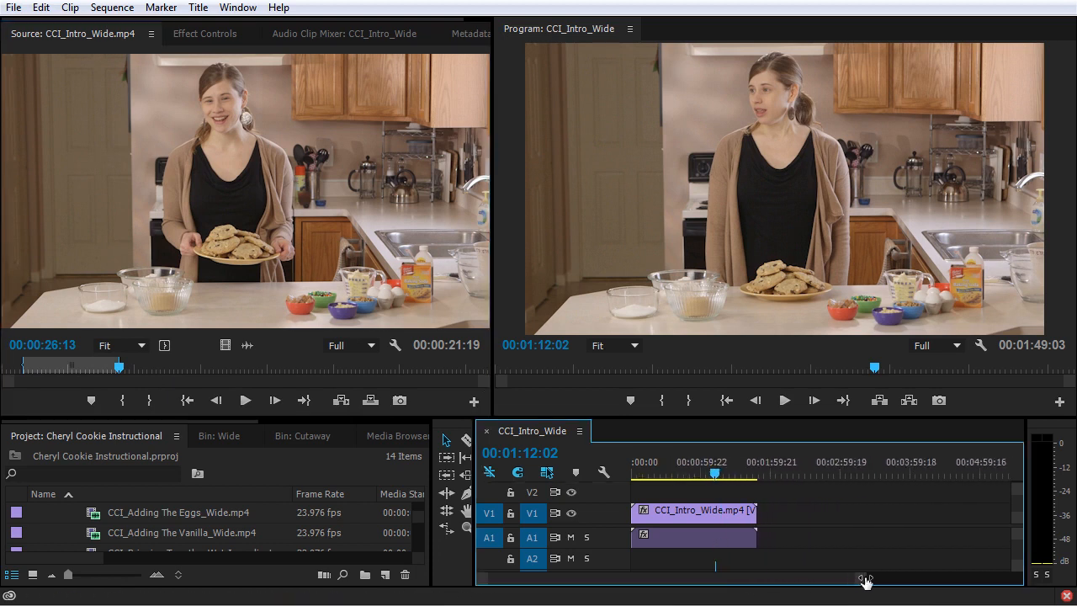
click(199, 173)
drag(200, 173, 786, 520)
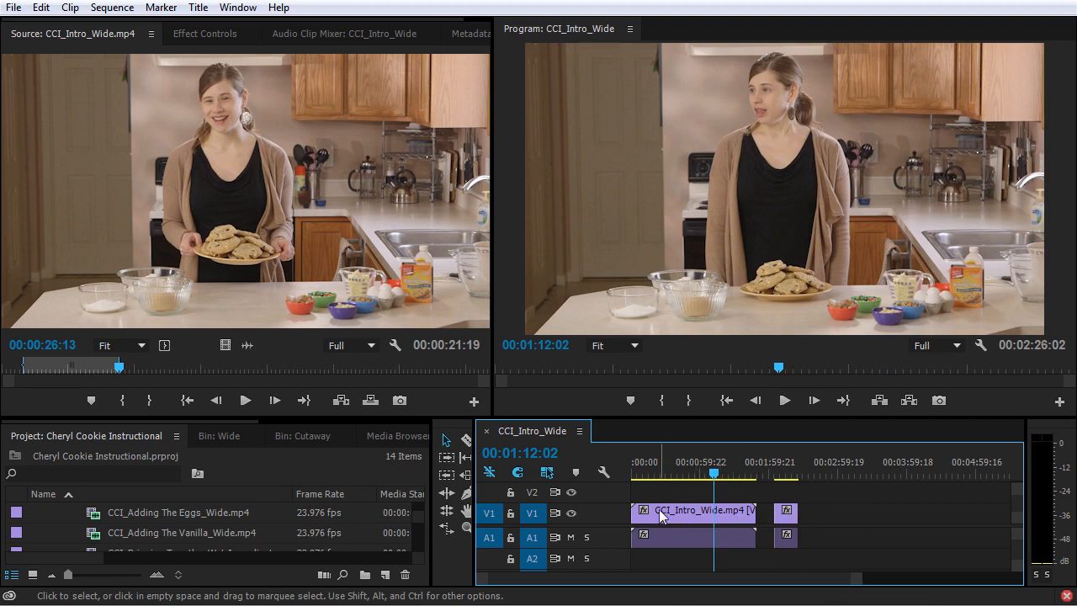
drag(793, 476, 788, 477)
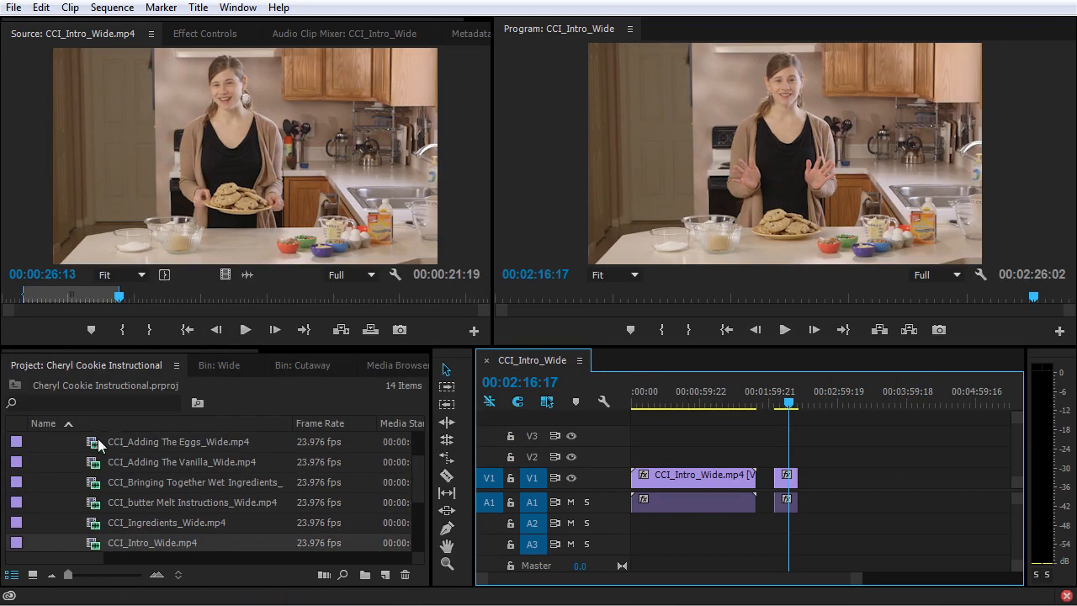
Open CCI_Adding The Vanilla_Wide.mp4 from the Wide bin in an enlarged Source monitor and preview its first five seconds or so
scroll(101, 498, down, 1)
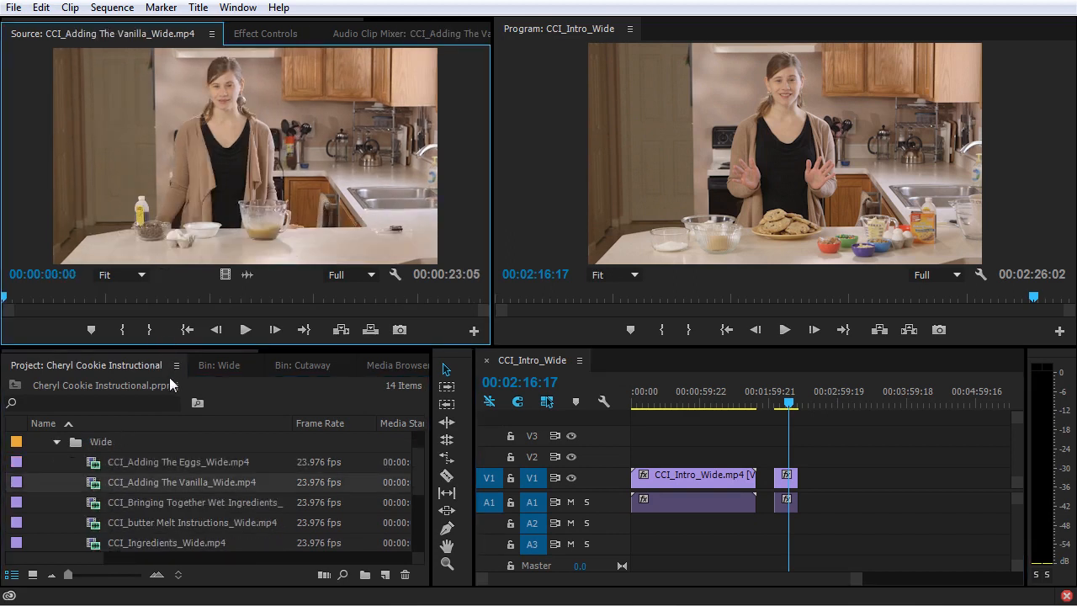
drag(169, 345, 171, 408)
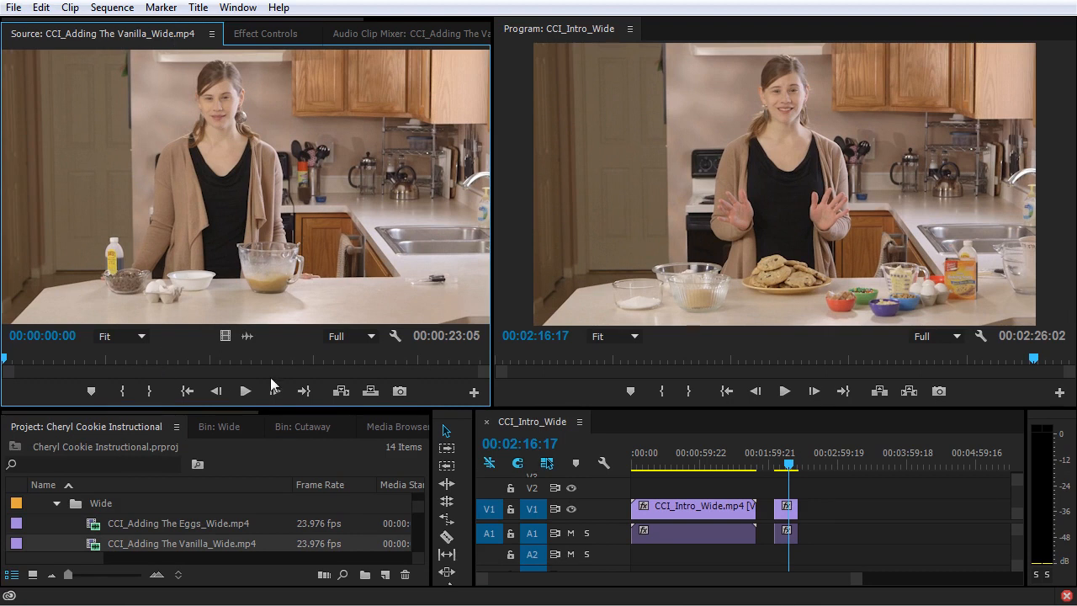
key(space)
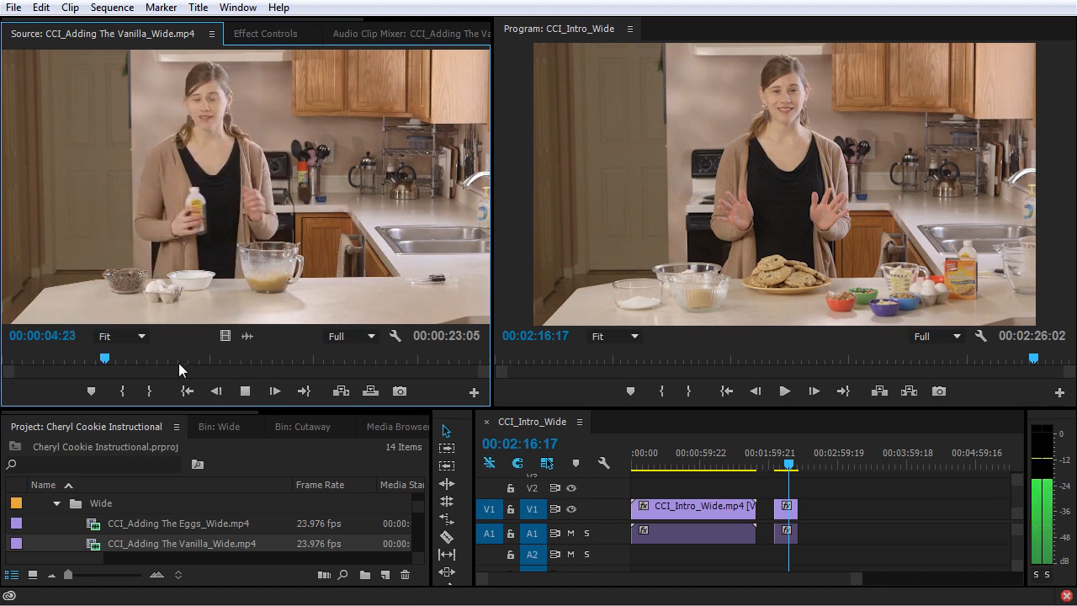
key(space)
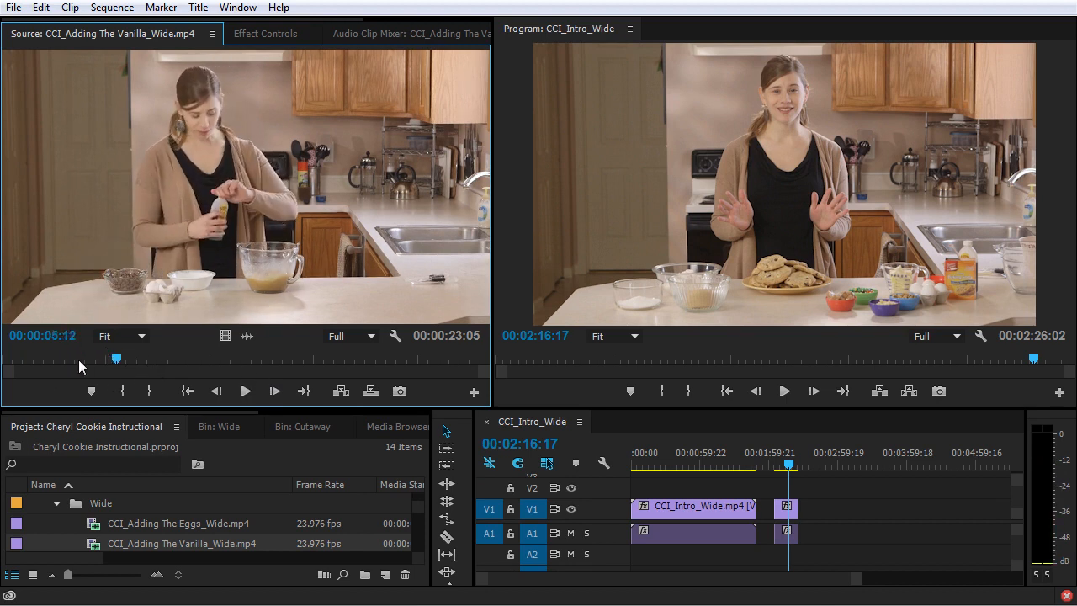
Find where the presenter begins and mark an In point at about 00:00:03:01 on CCI_Adding The Vanilla_Wide.mp4
click(78, 359)
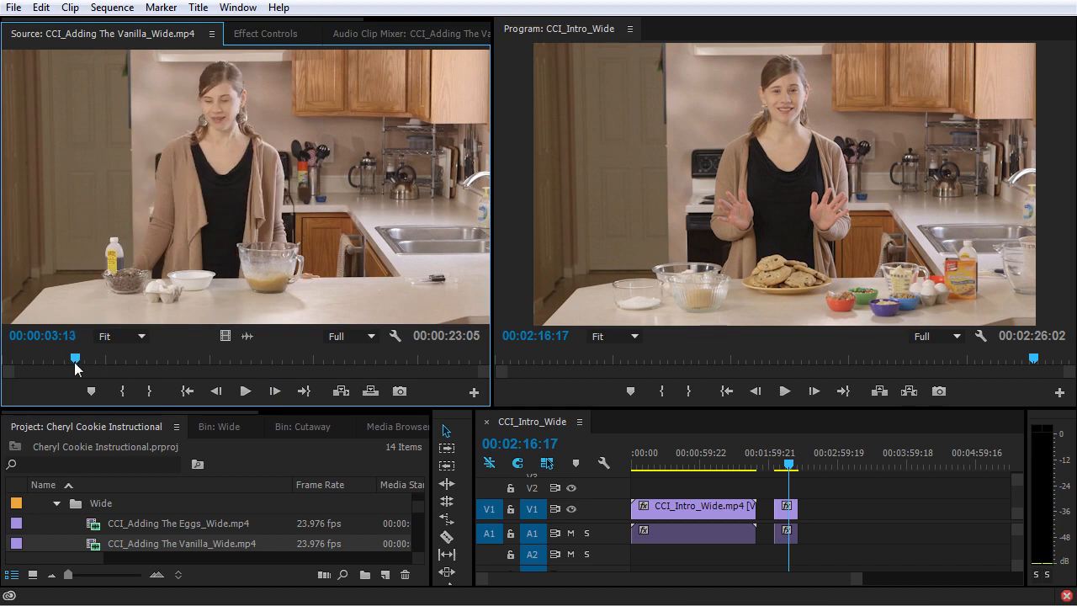
key(space)
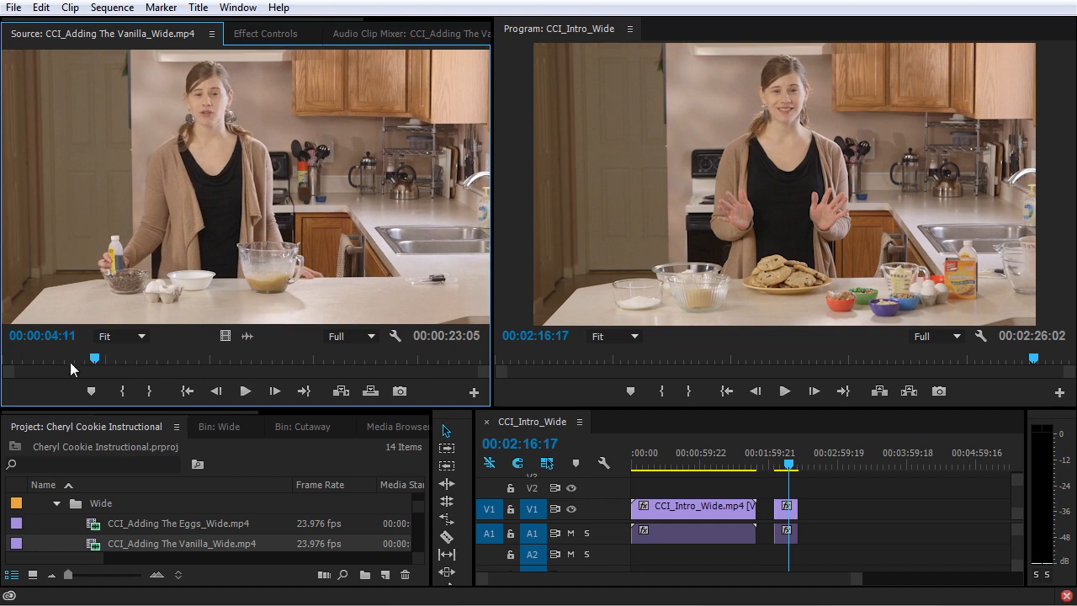
click(69, 359)
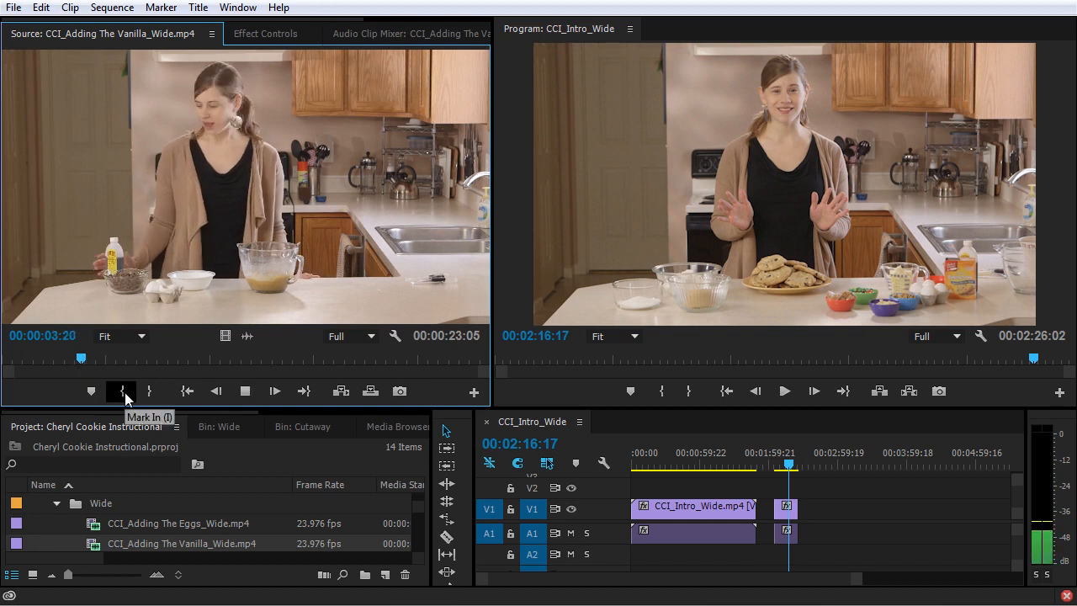
click(69, 359)
drag(69, 359, 65, 359)
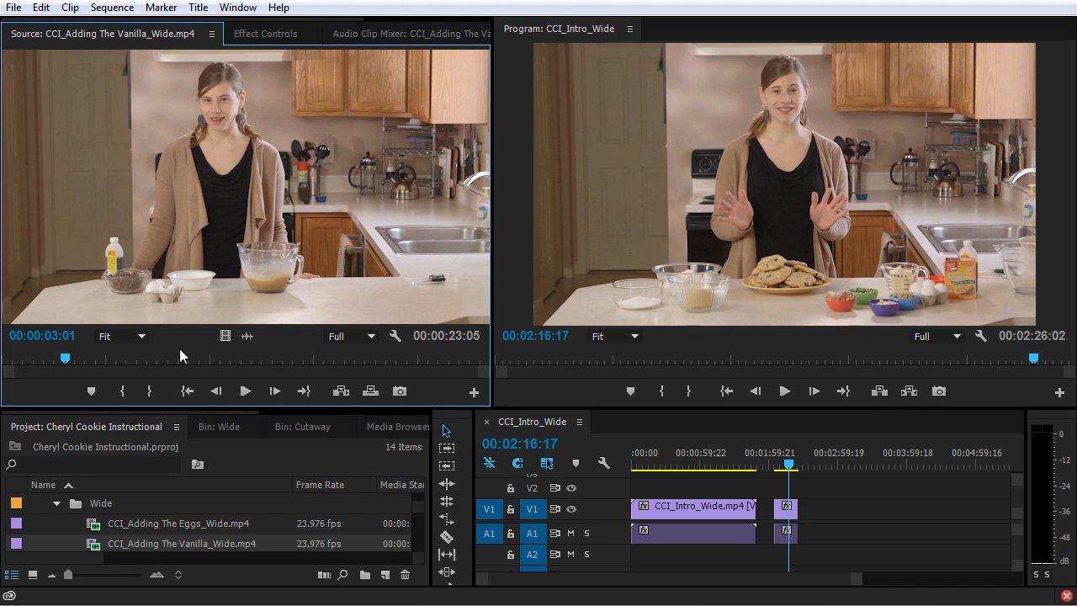
key(i)
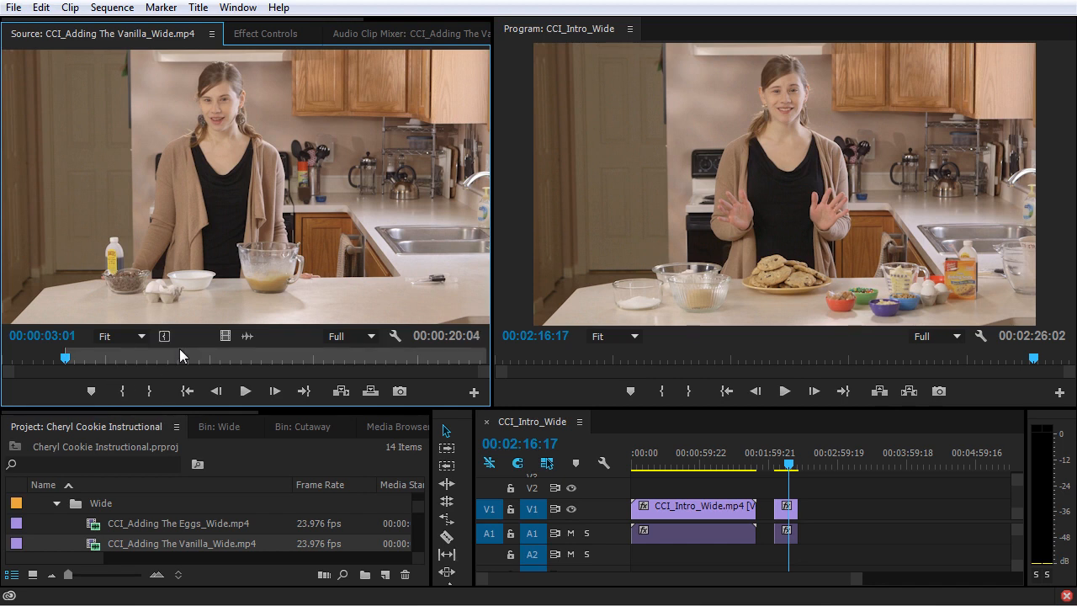
Play the vanilla clip onward and mark an Out point at about 00:00:21:22
key(space)
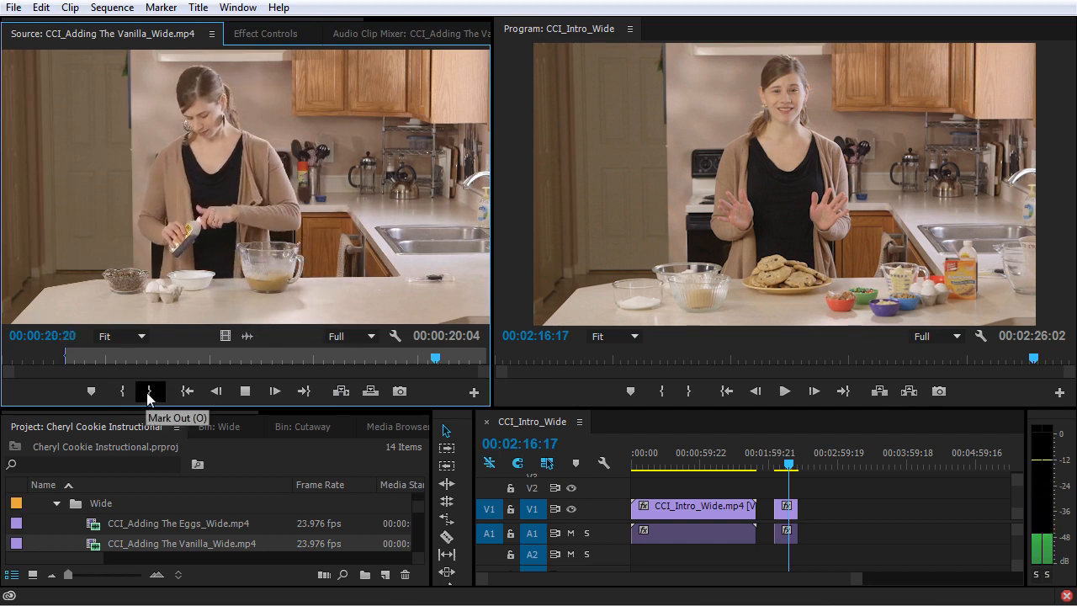
key(space)
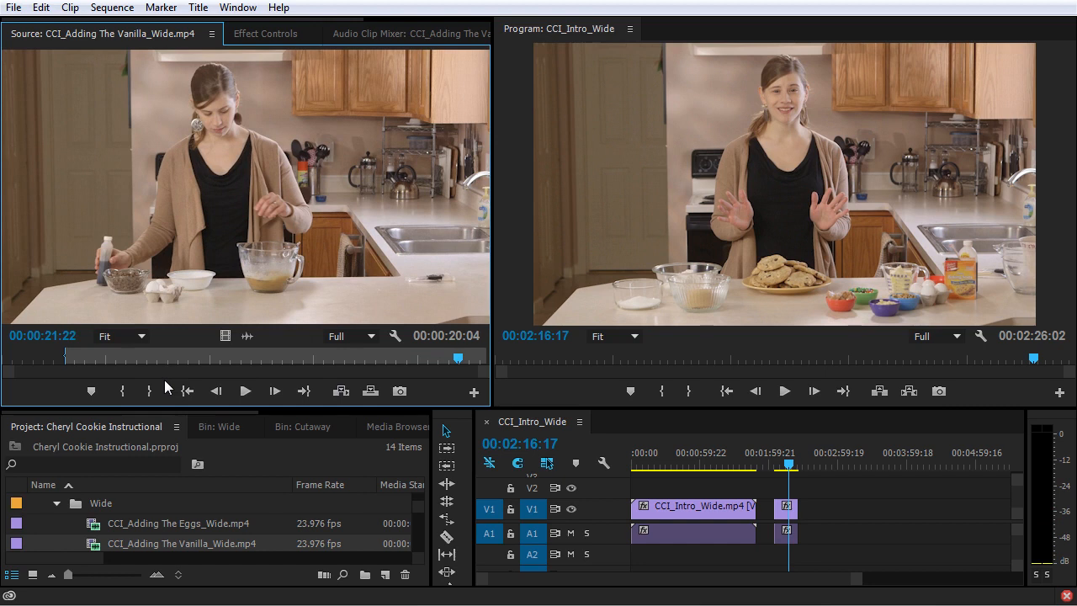
key(o)
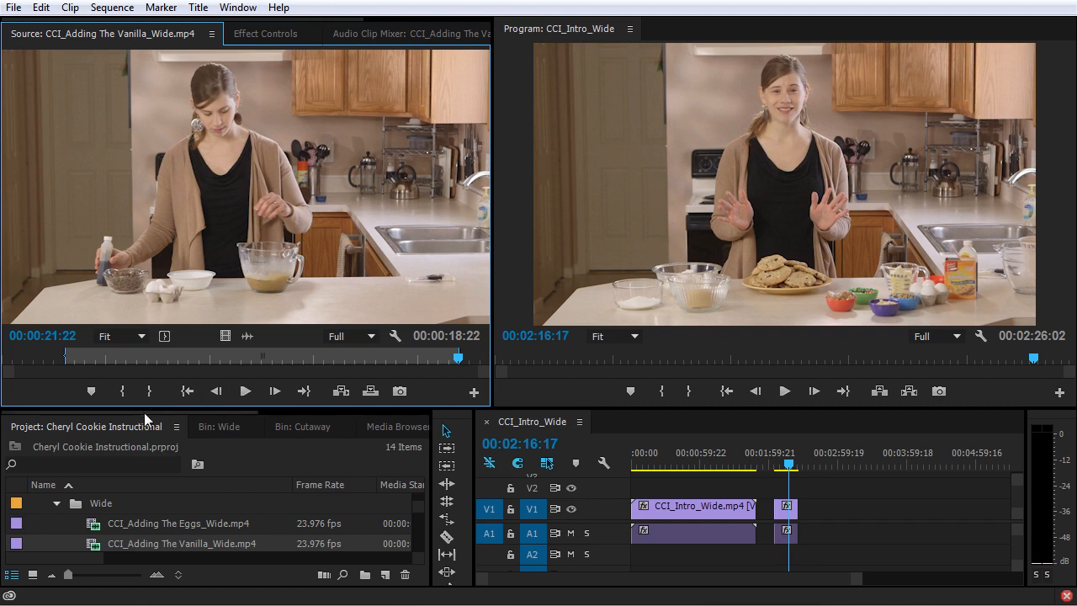
Shrink the monitors and compare the marked ranges on the Adding The Vanilla and Adding The Eggs thumbnails in the Wide bin
drag(143, 409, 149, 271)
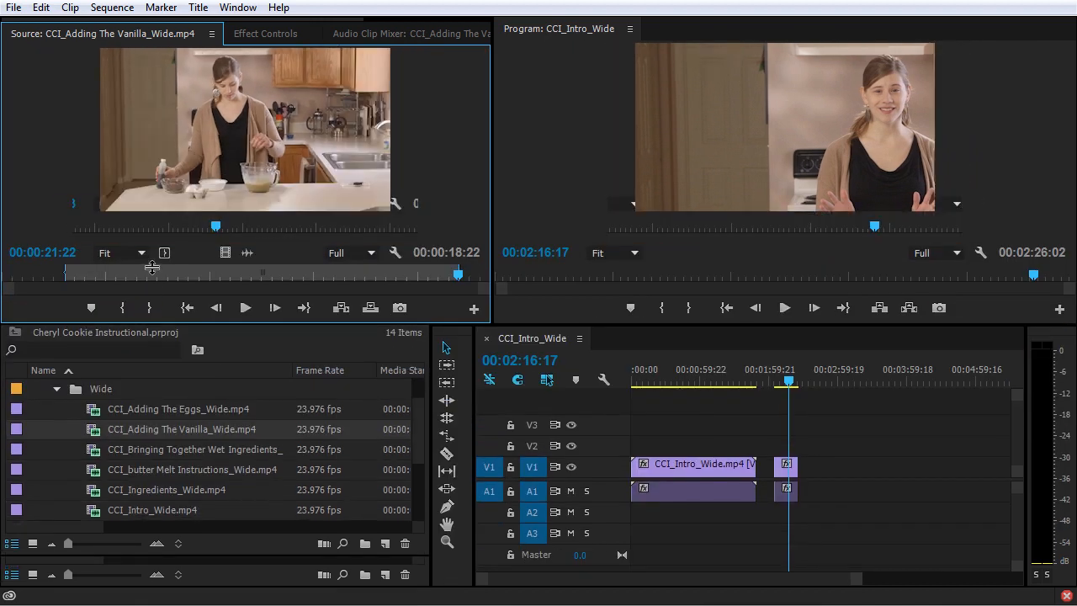
click(215, 286)
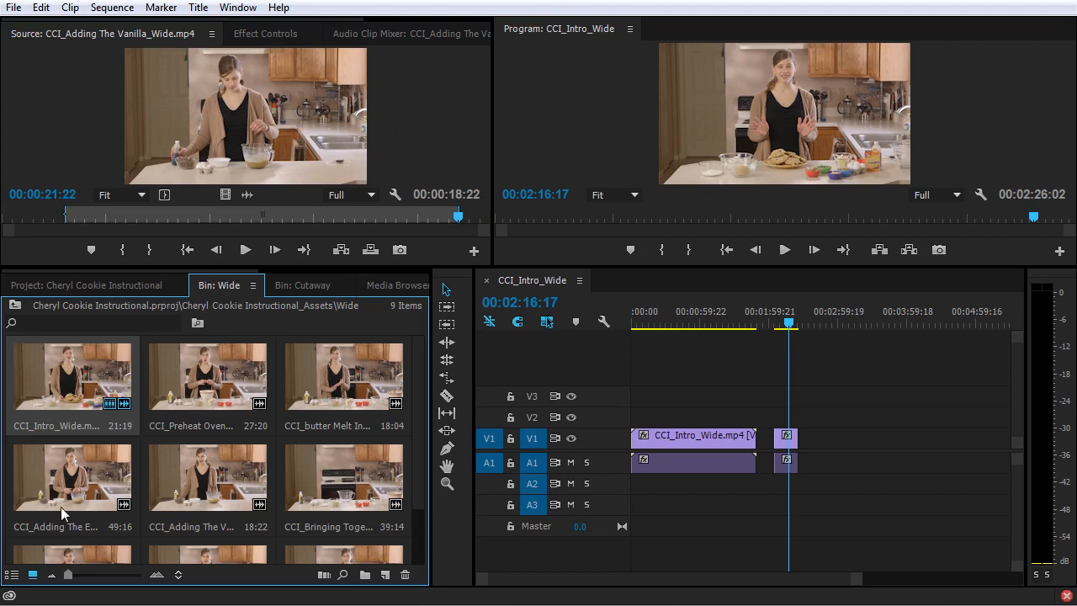
click(177, 468)
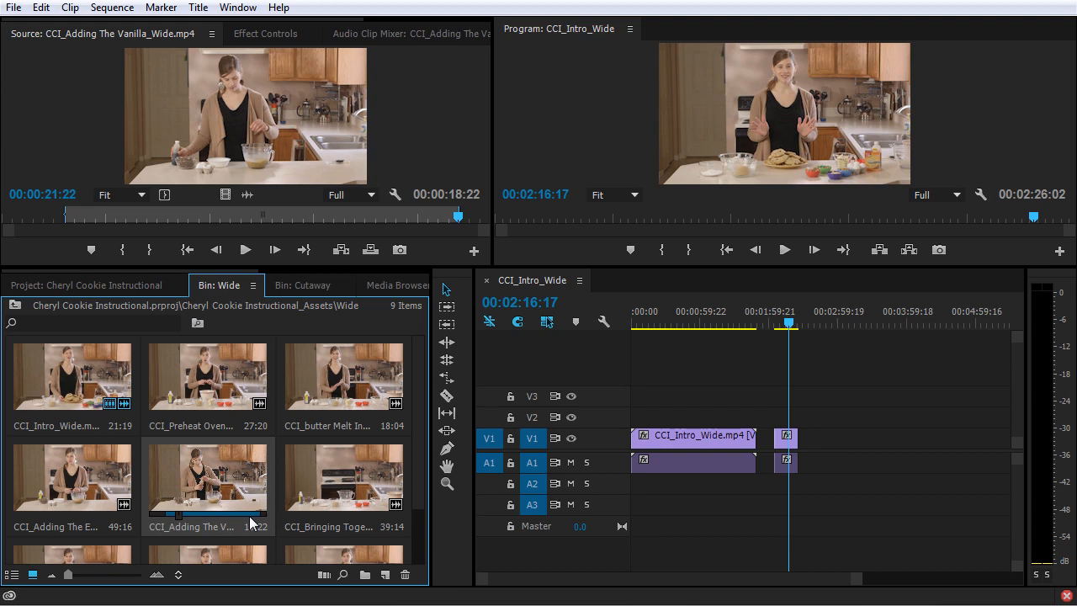
click(59, 494)
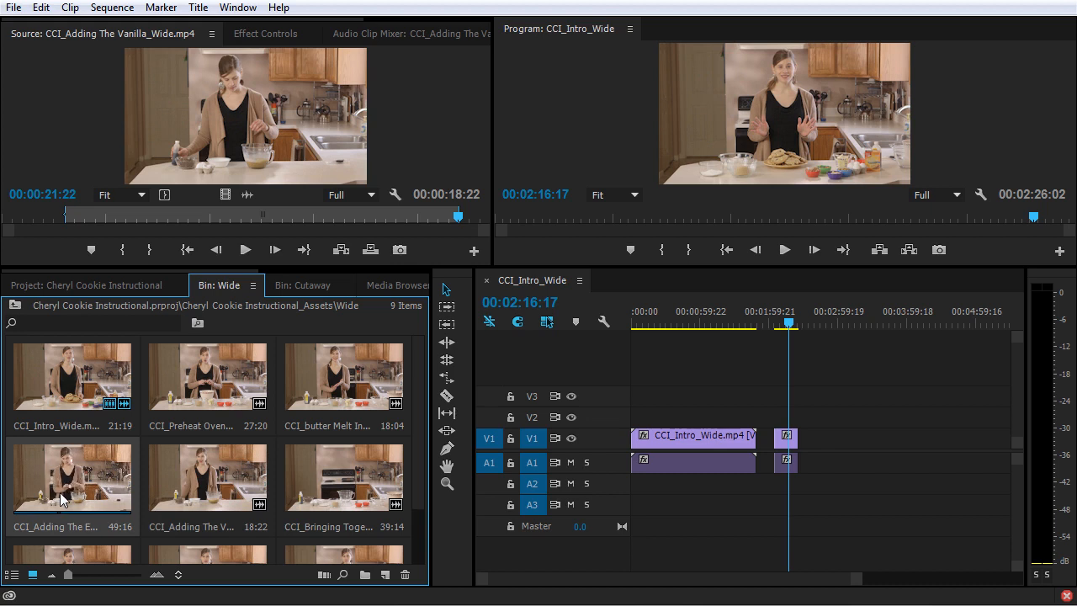
Enlarge the Wide bin thumbnails and mark In and Out points on the CCI_Adding The Eggs_Wide.mp4 thumbnail at about 00:00:04:00 and 00:00:45:15
drag(68, 575, 115, 575)
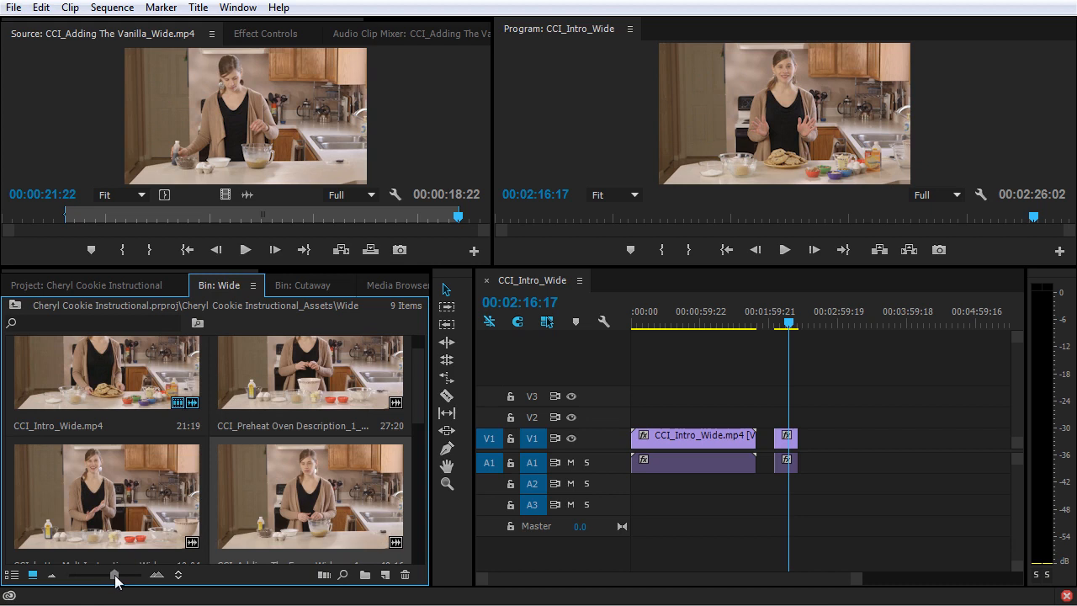
scroll(416, 408, down, 2)
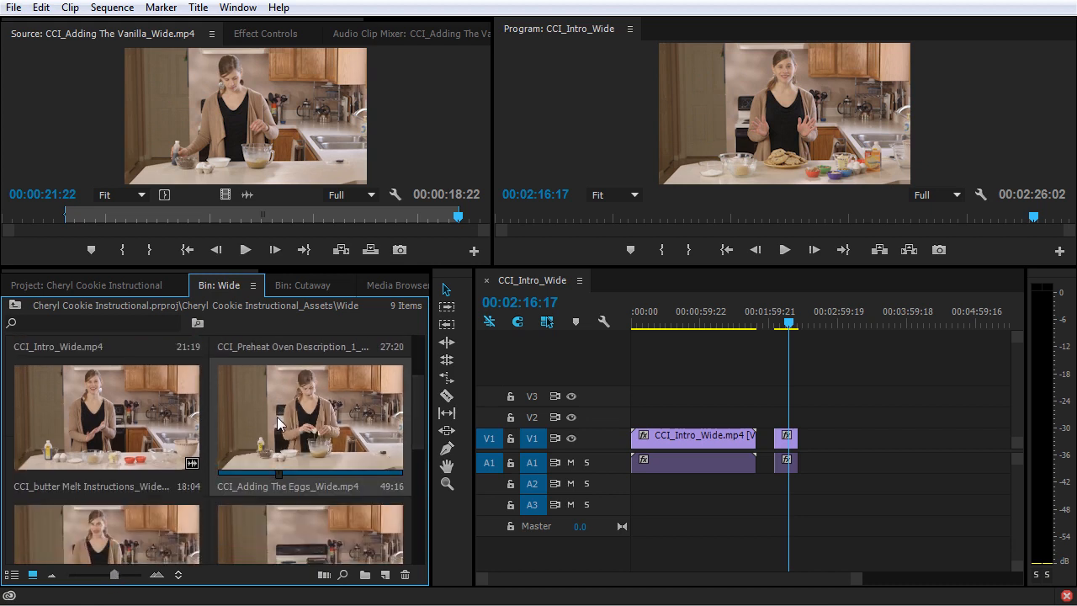
key(space)
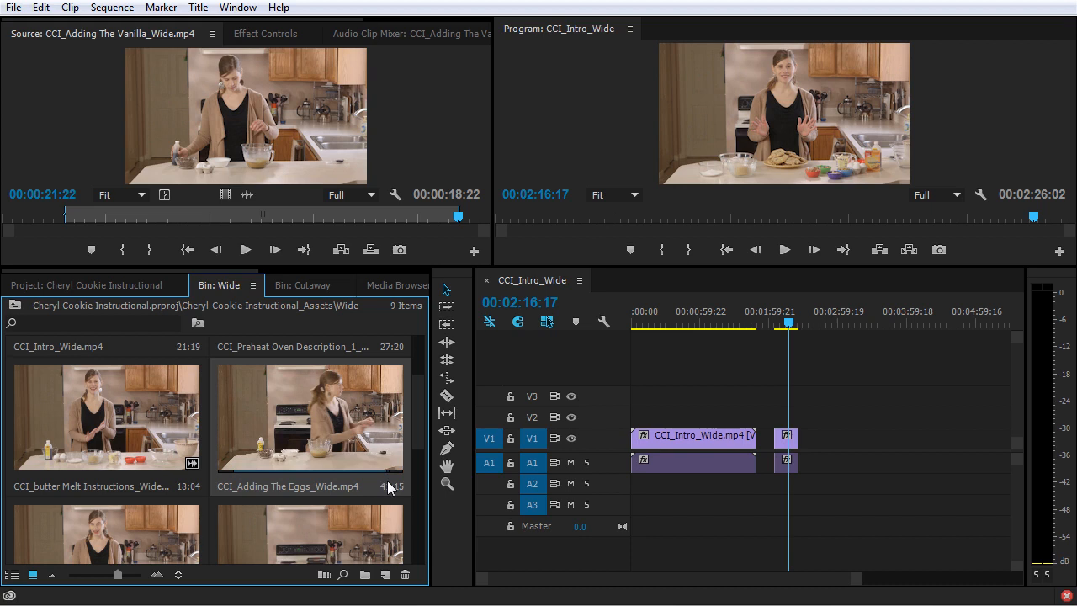
Open CCI_Adding The Eggs_Wide.mp4 in the Source monitor and place its marked range on V1 and A1 directly after the sequence's last clip
double_click(300, 430)
drag(237, 269, 218, 427)
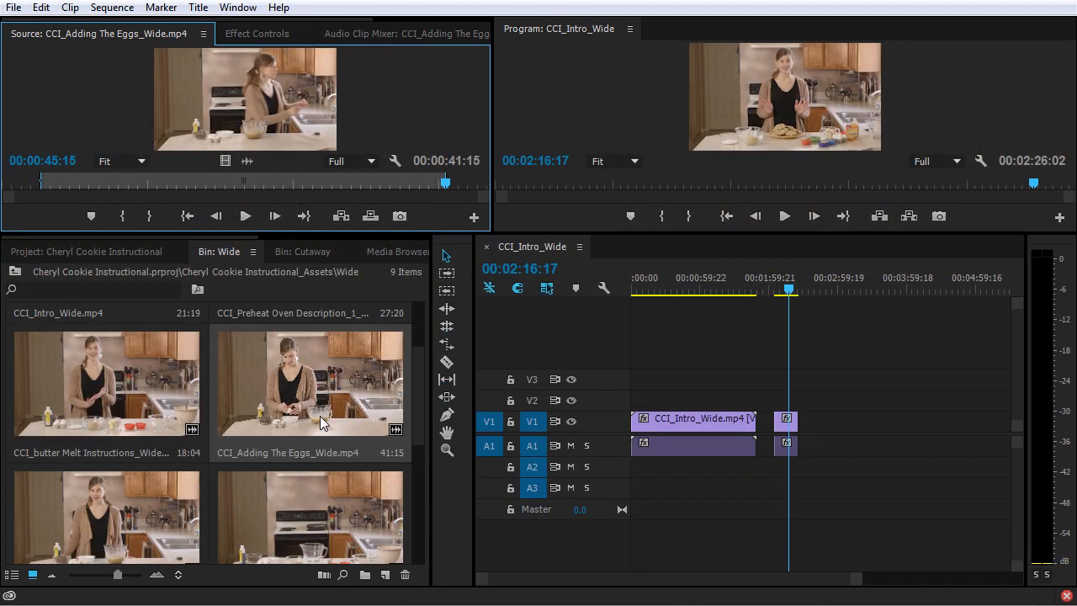
click(321, 422)
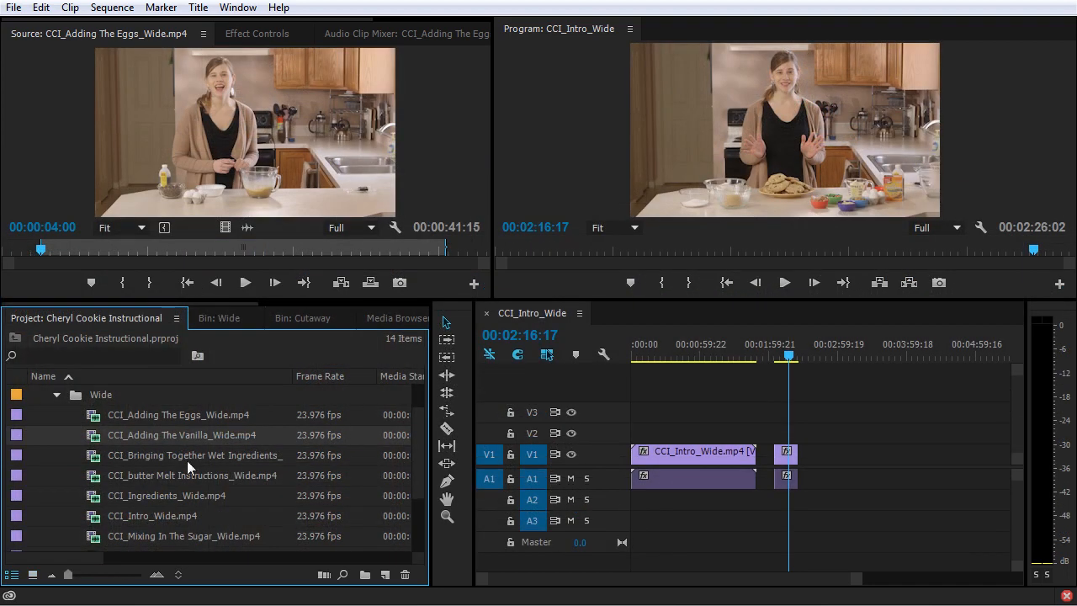
drag(234, 175, 815, 461)
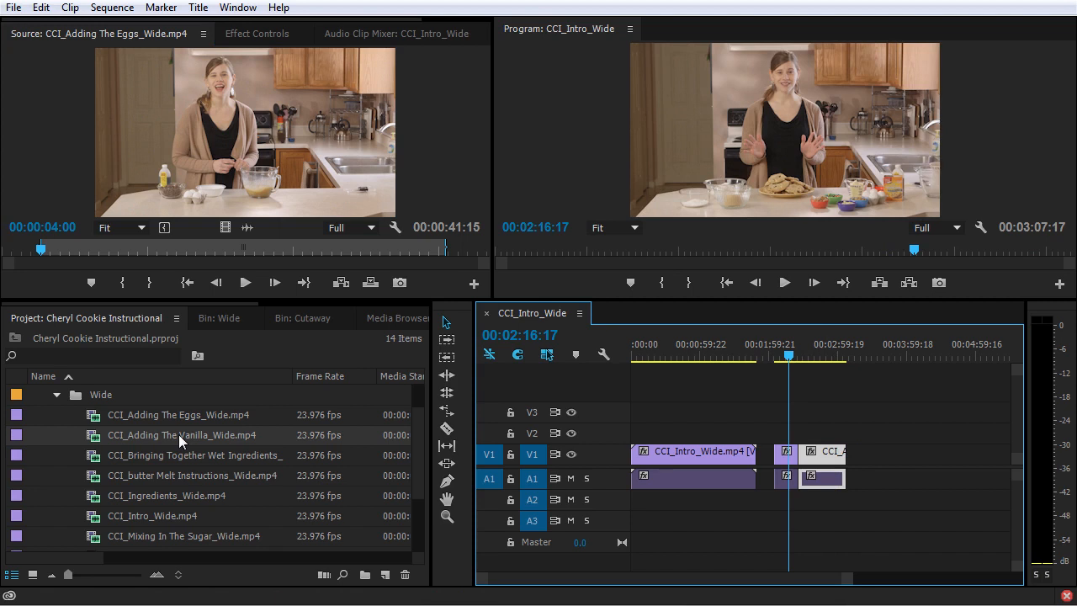